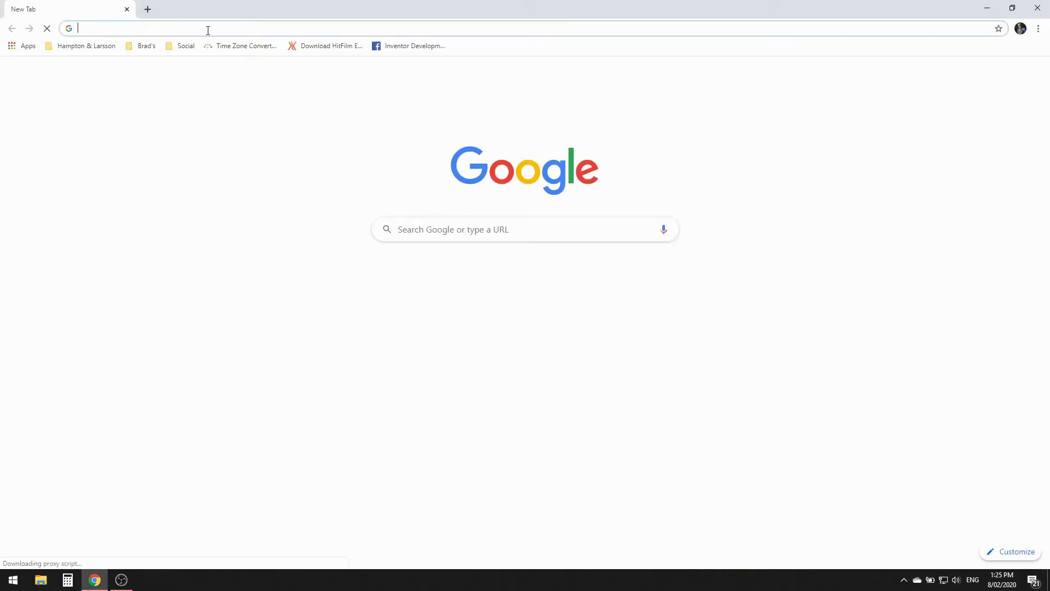
pyautogui.write('wi')
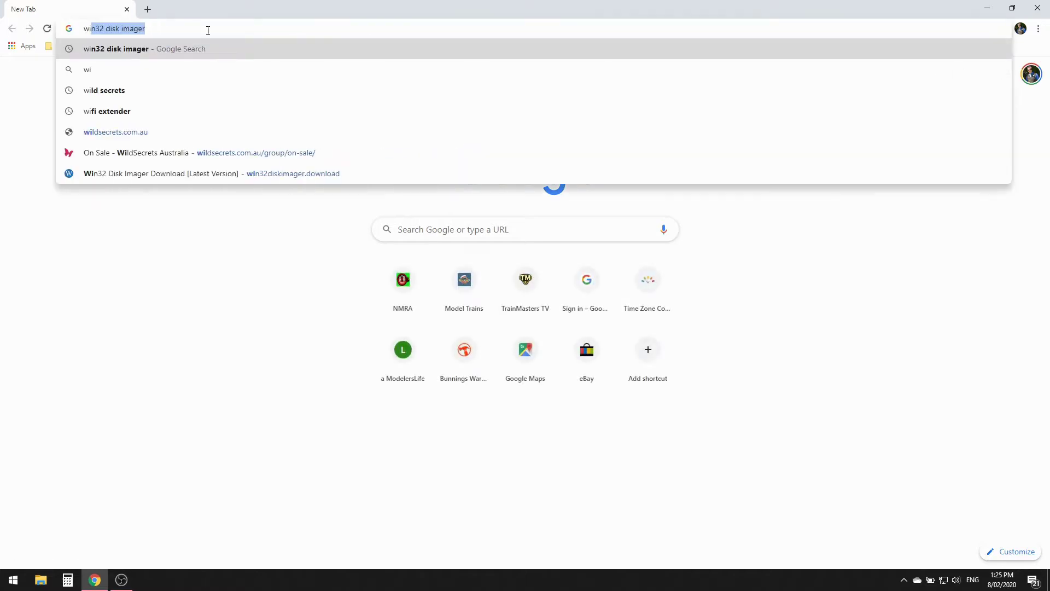
pyautogui.write('n32')
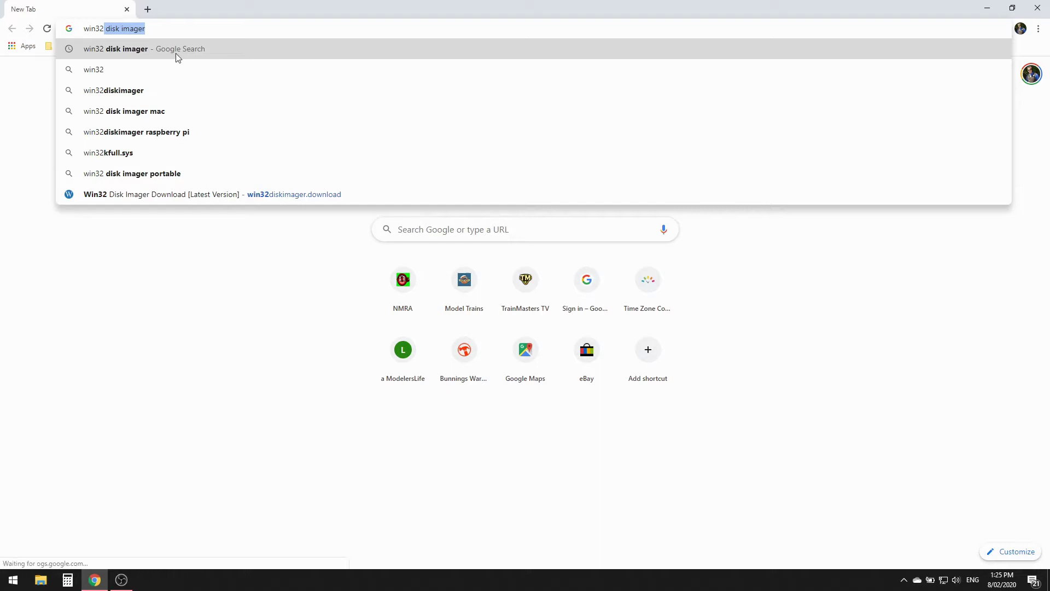
# Search Google for win32 disk imager and open the win32diskimager.download result.
pyautogui.click(123, 90)
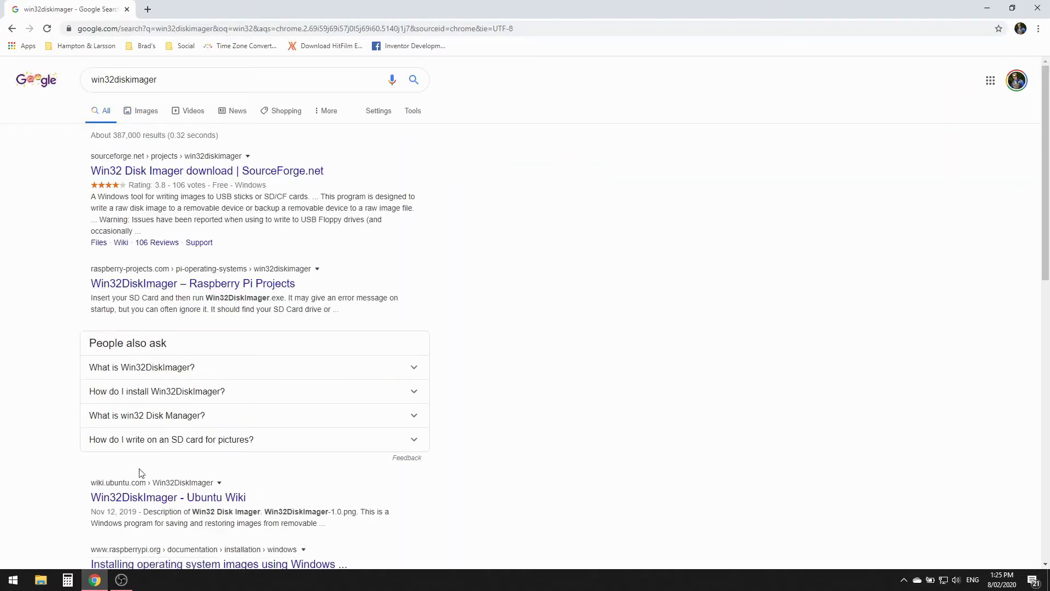
pyautogui.scroll(-1, 126, 505)
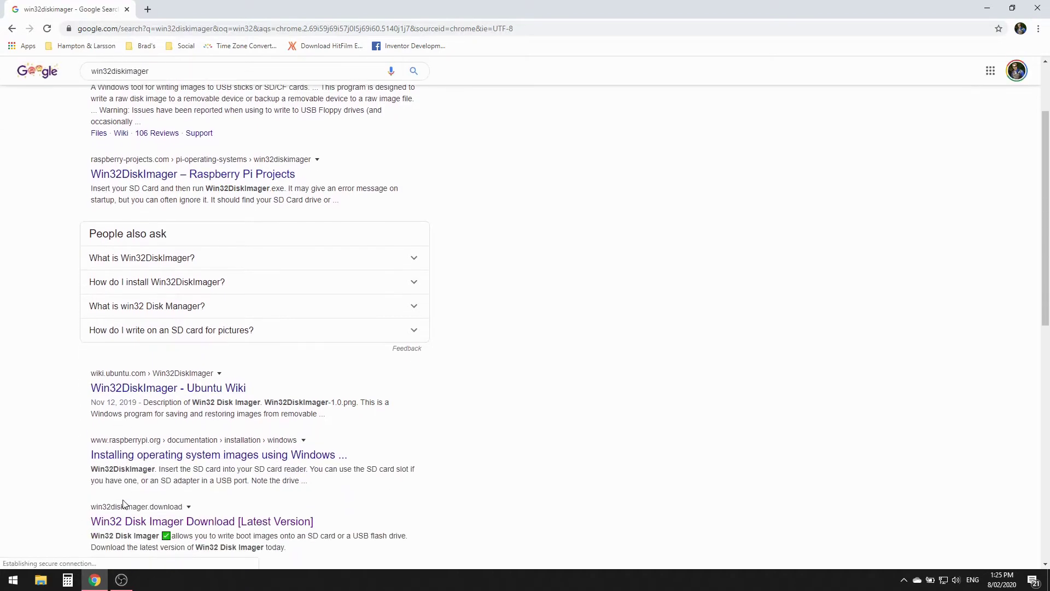
pyautogui.scroll(-1, 116, 512)
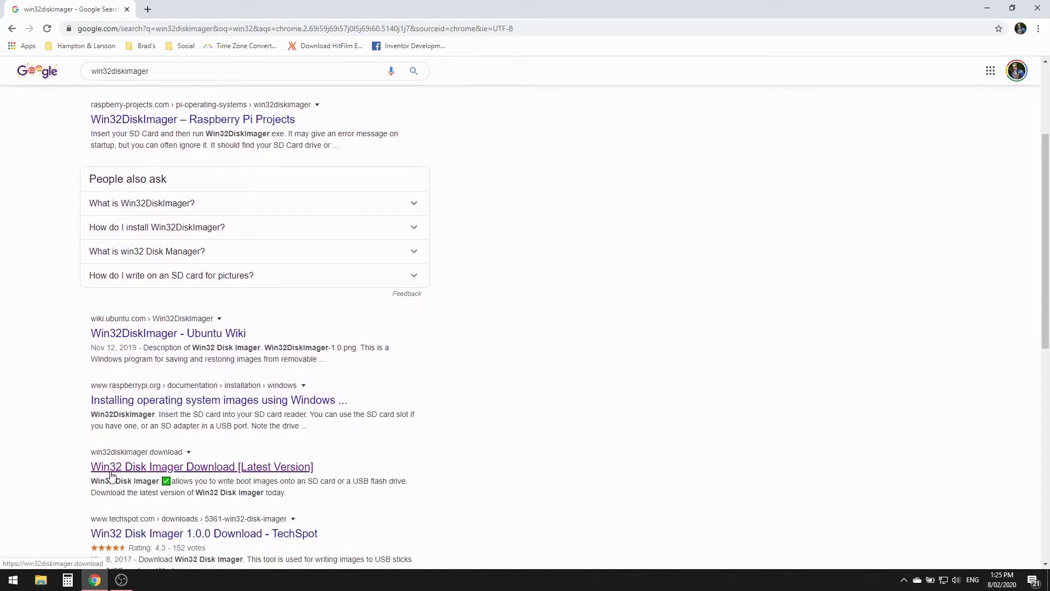
pyautogui.click(114, 469)
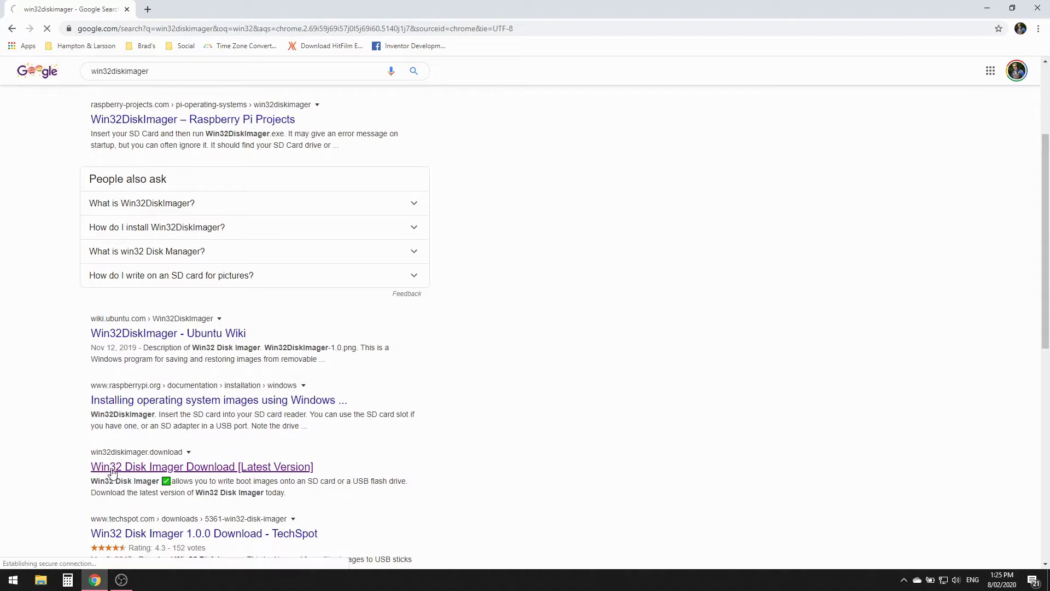
pyautogui.scroll(-2, 250, 388)
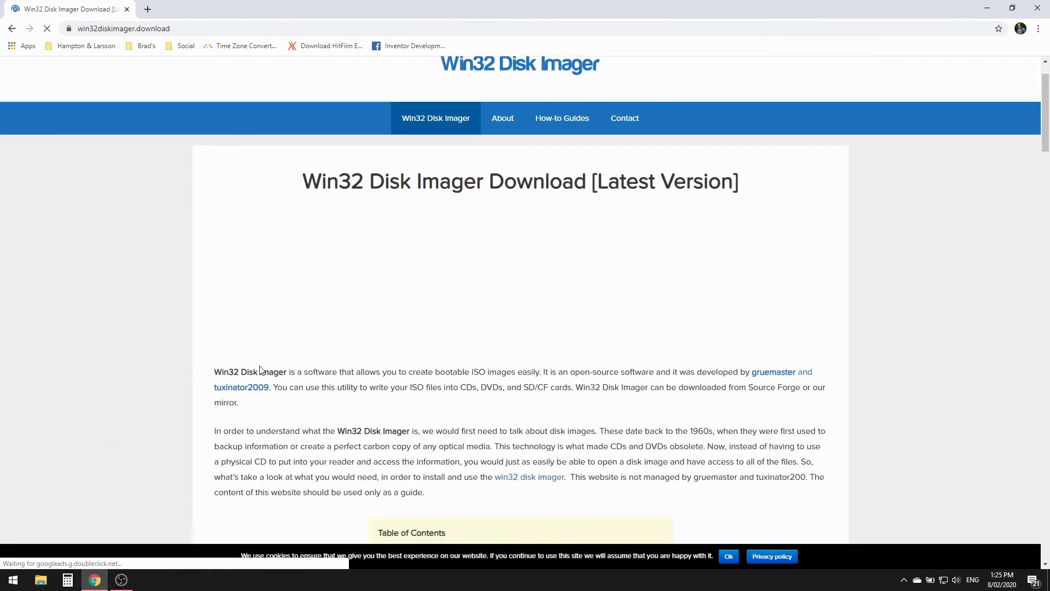
pyautogui.scroll(-1, 250, 387)
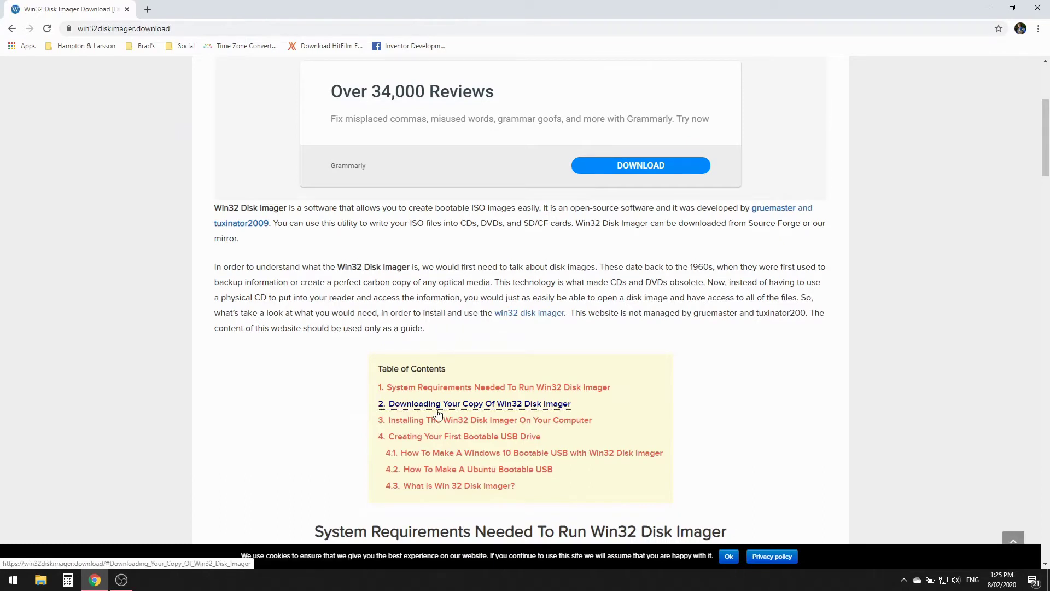
# Download the Win32DiskImager zip from the Downloading Your Copy section and save it to the Desktop.
pyautogui.click(467, 406)
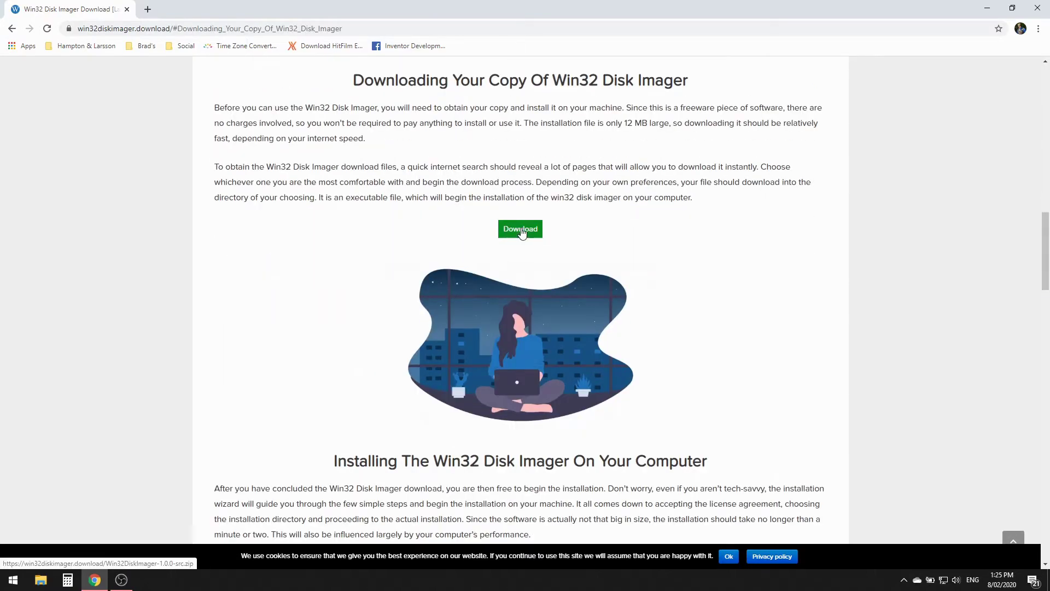
pyautogui.click(521, 230)
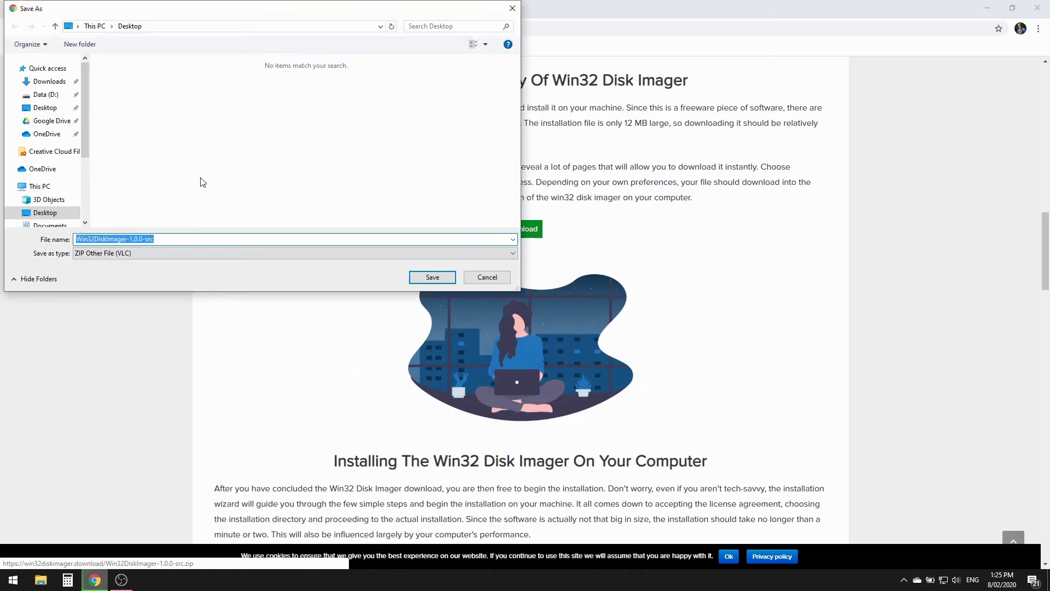
pyautogui.click(434, 280)
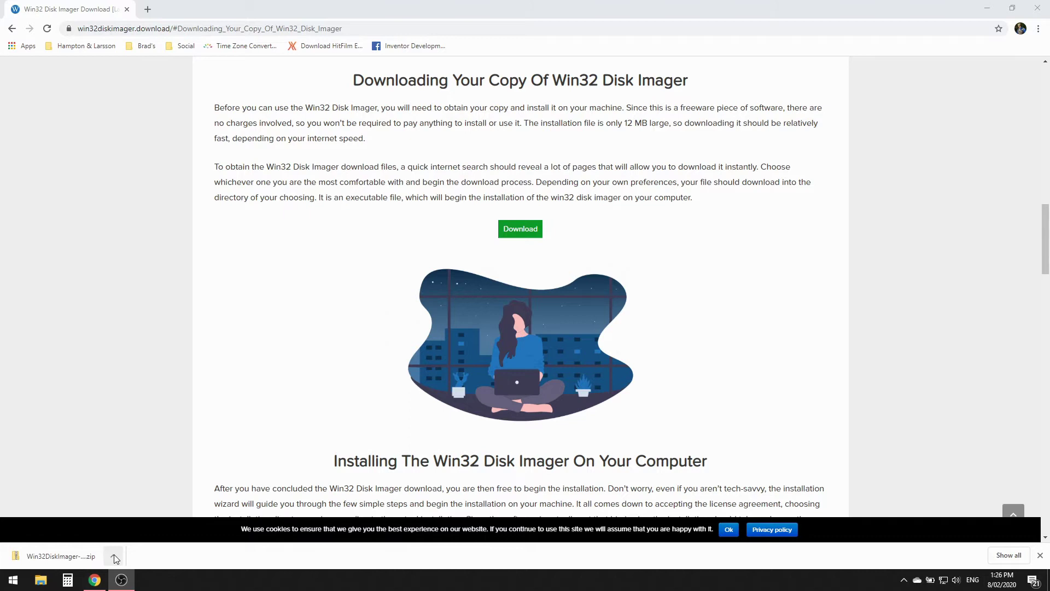
# Open the downloaded zip in File Explorer and run win32diskimager-1.0.0-install.
pyautogui.click(114, 554)
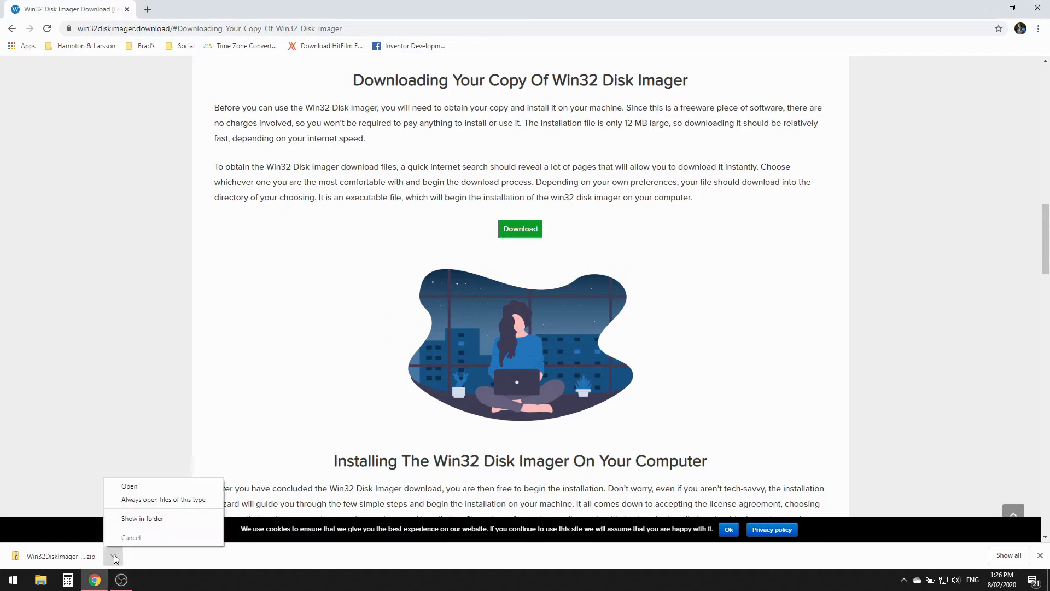
pyautogui.click(142, 486)
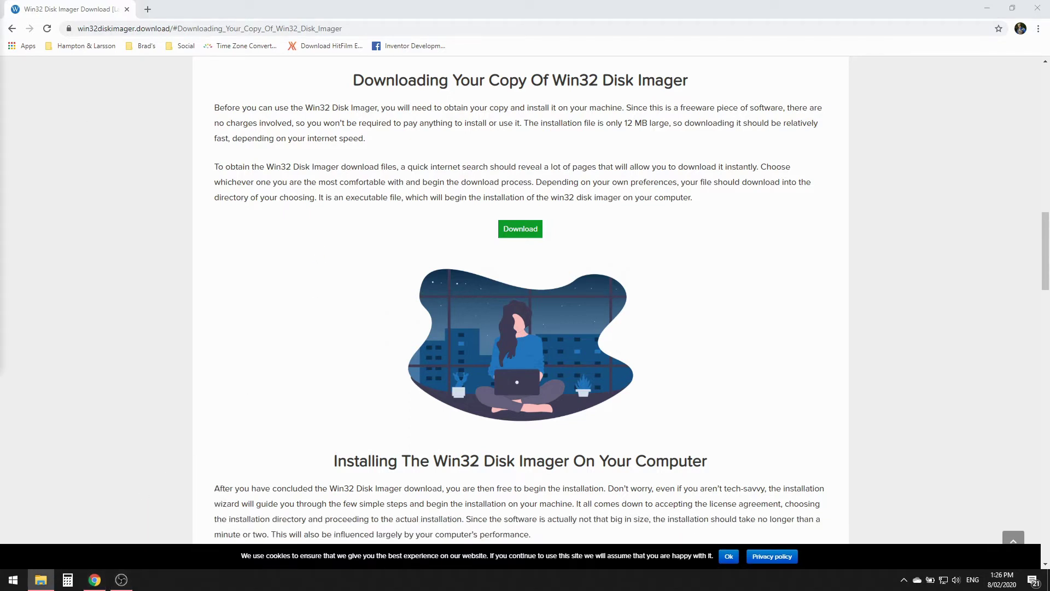
pyautogui.moveTo(187, 28); pyautogui.dragTo(488, 66)
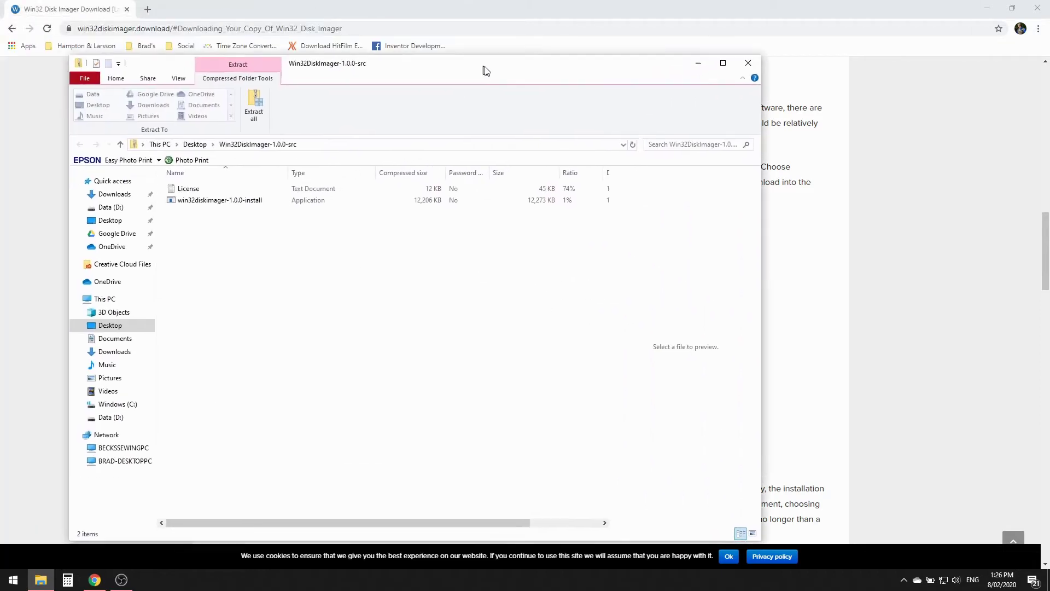
pyautogui.doubleClick(319, 202)
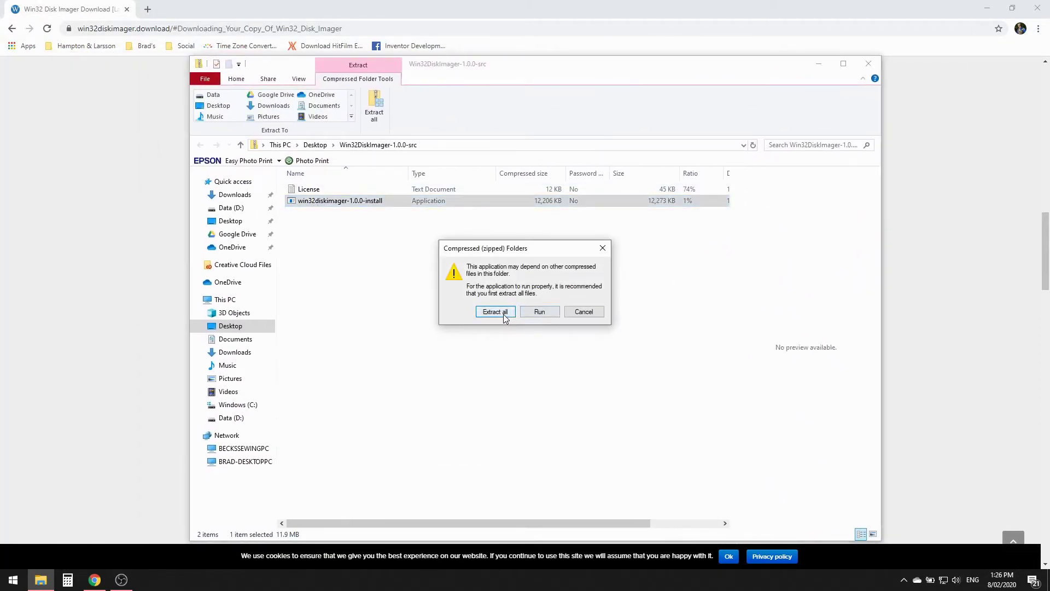
# Install Win32DiskImager with the licence accepted, default location, Image Writer folder and desktop shortcut.
pyautogui.click(540, 312)
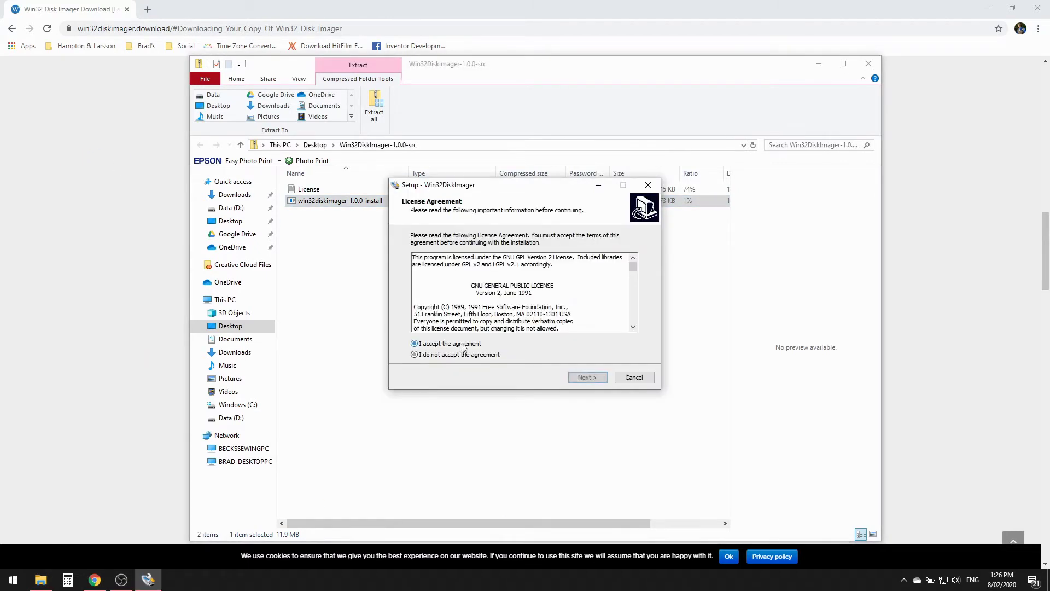
pyautogui.click(464, 344)
pyautogui.click(588, 378)
pyautogui.click(588, 379)
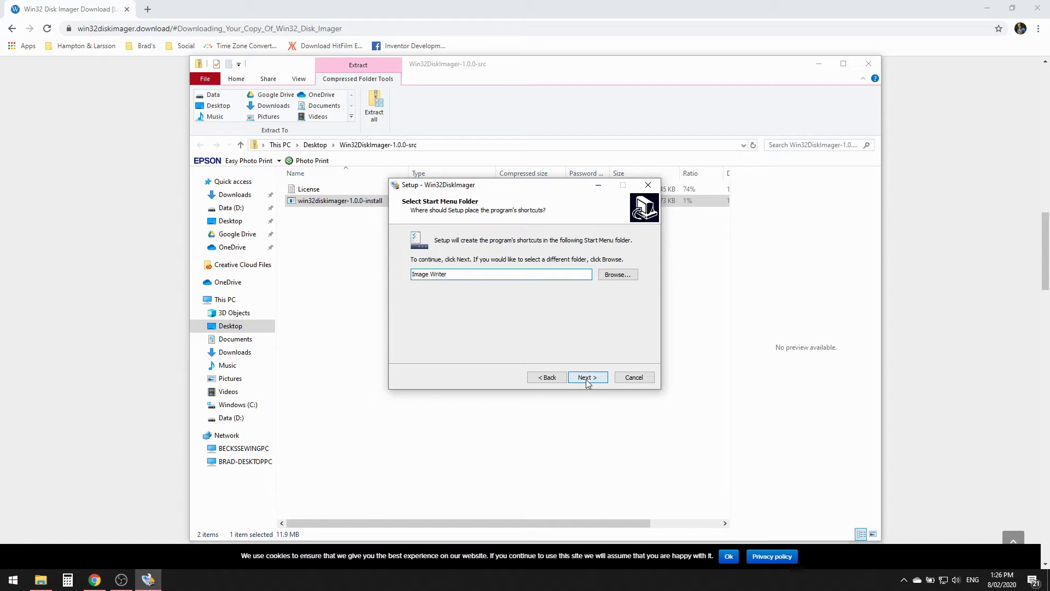
pyautogui.click(587, 378)
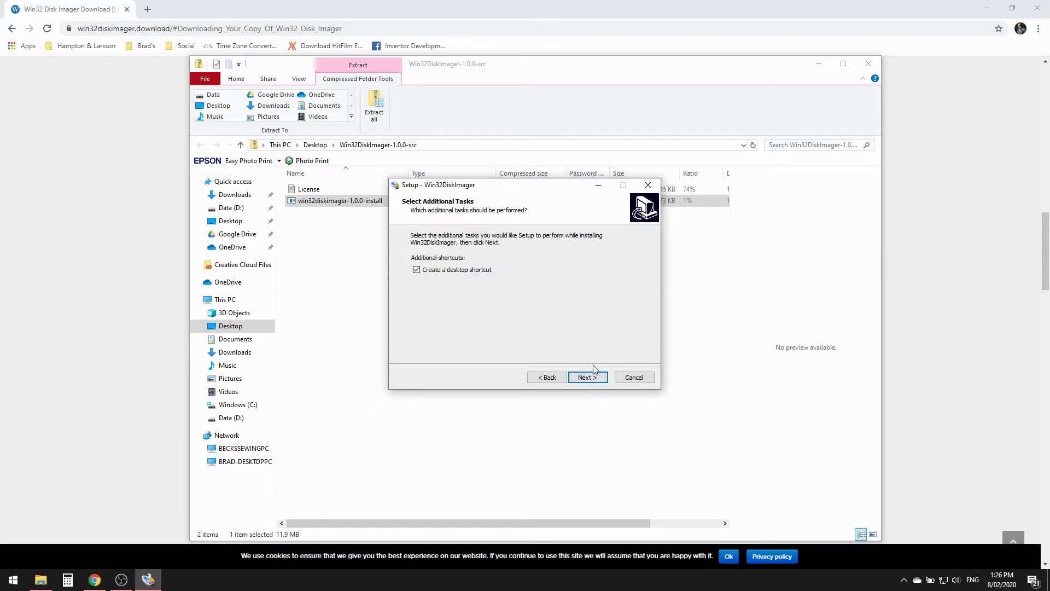
pyautogui.click(588, 379)
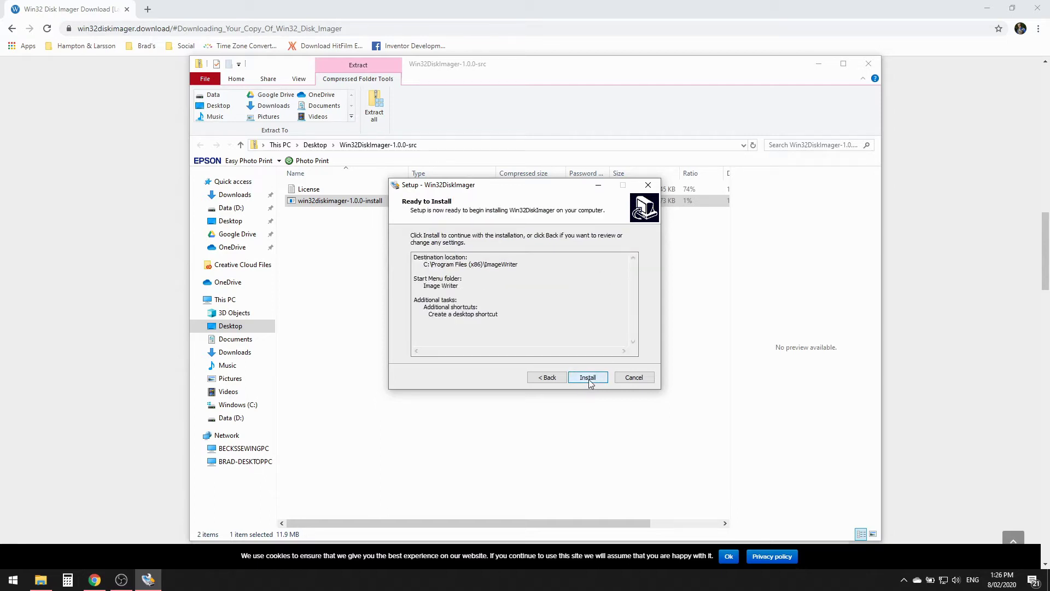
pyautogui.click(589, 379)
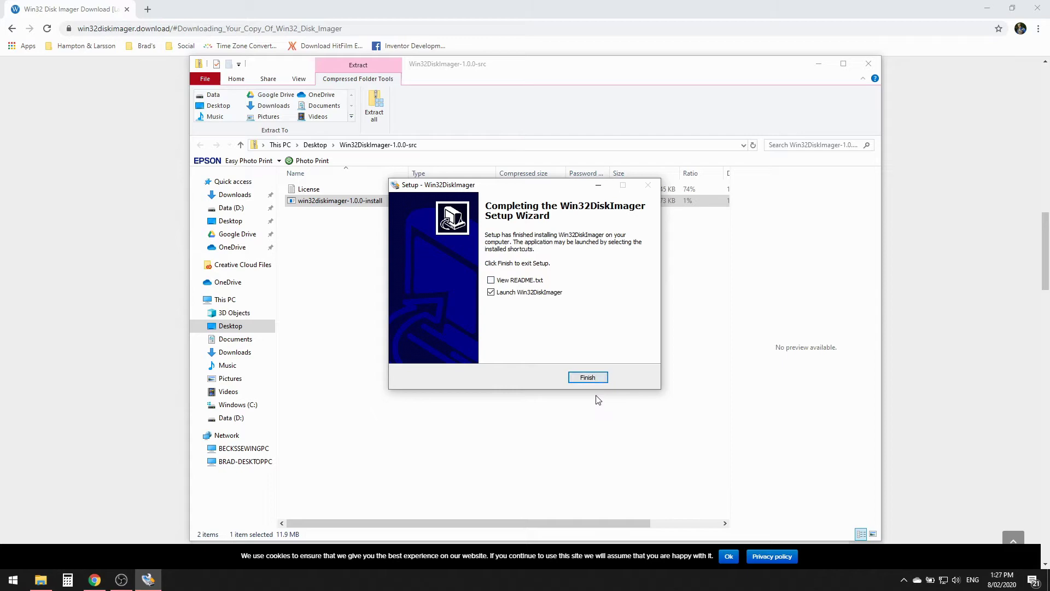
# Finish setup to launch Win32 Disk Imager, close the zip window, and decline formatting the card.
pyautogui.click(588, 377)
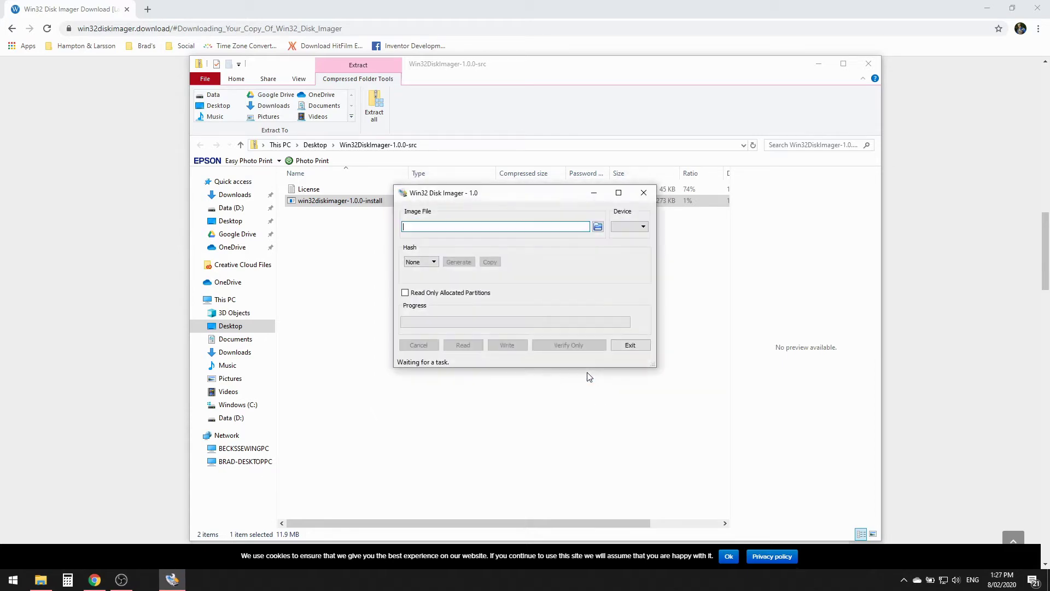
pyautogui.click(871, 65)
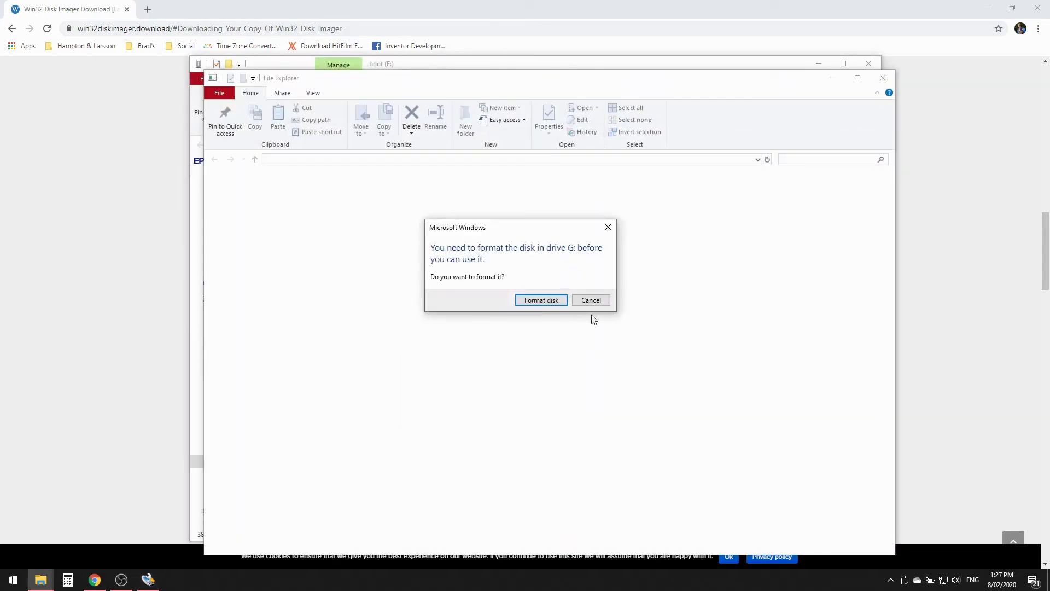
pyautogui.click(591, 302)
# Dismiss the error, close the boot (F:) window and backup notification, and minimize Chrome.
pyautogui.click(649, 306)
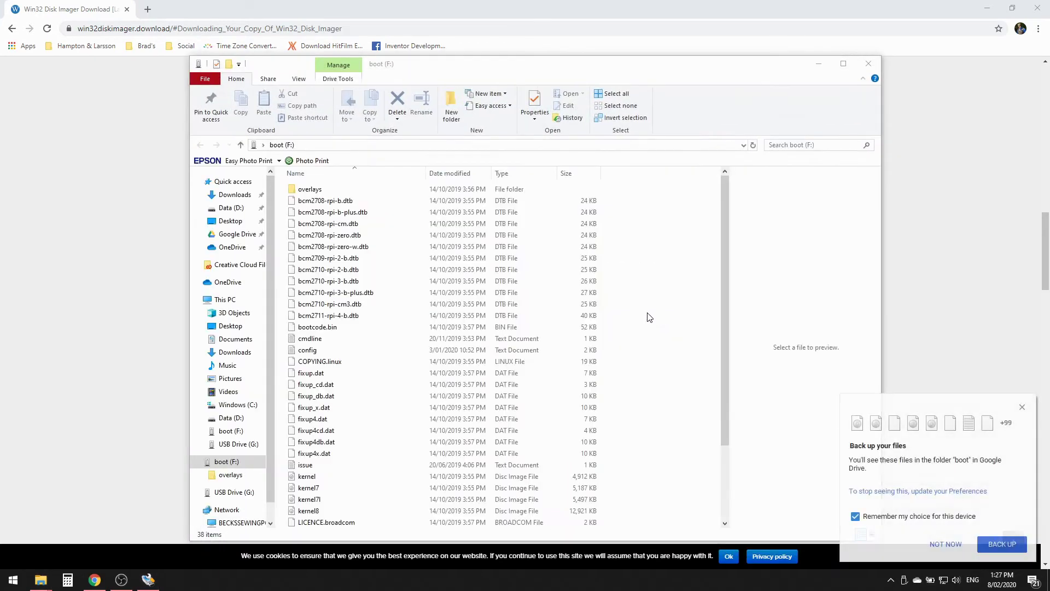
pyautogui.click(867, 64)
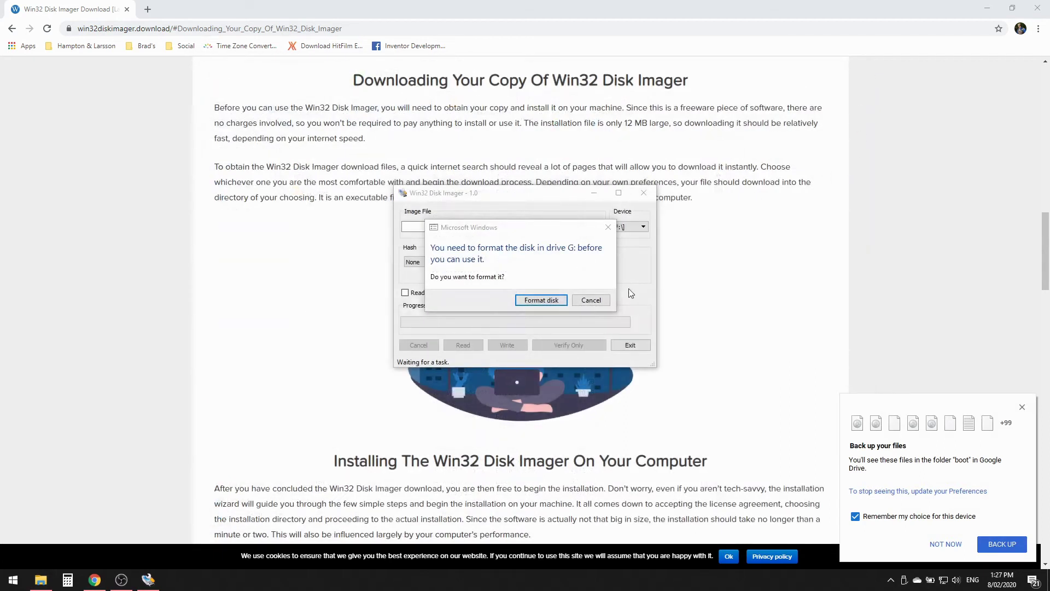
pyautogui.click(596, 301)
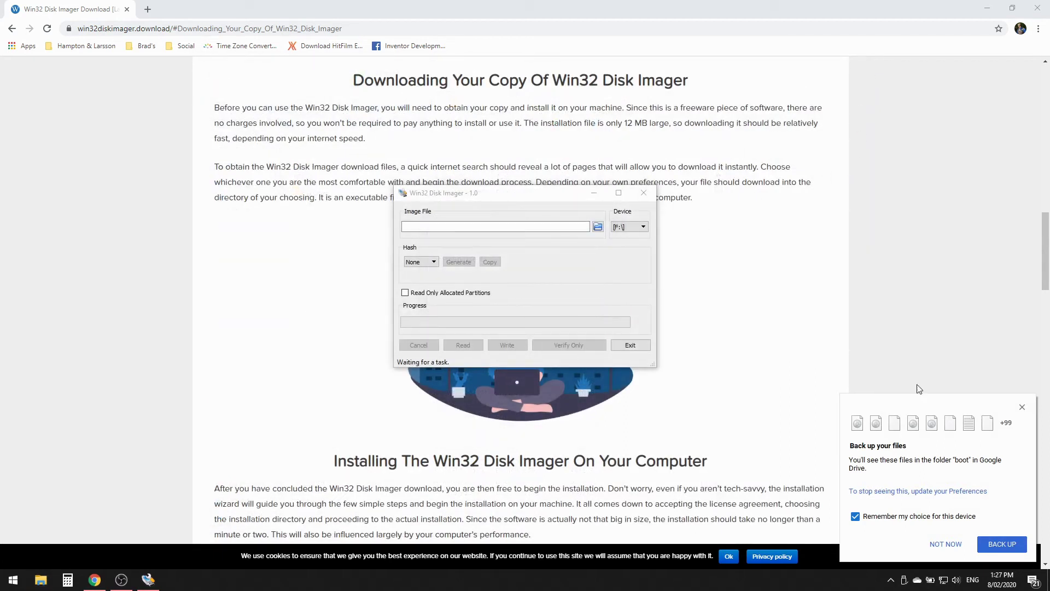
pyautogui.click(1022, 407)
pyautogui.click(534, 212)
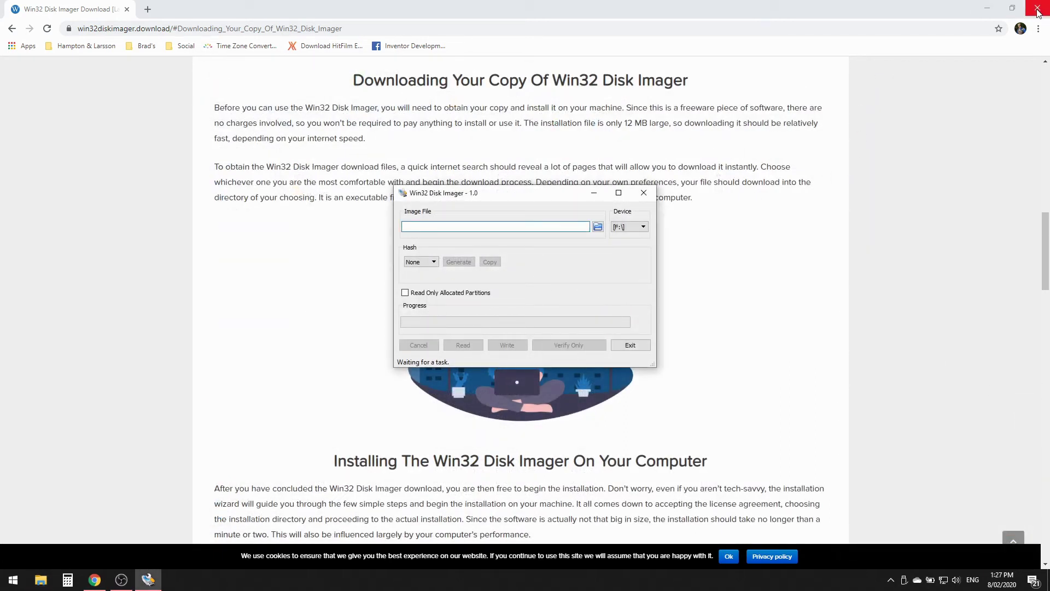
pyautogui.click(991, 7)
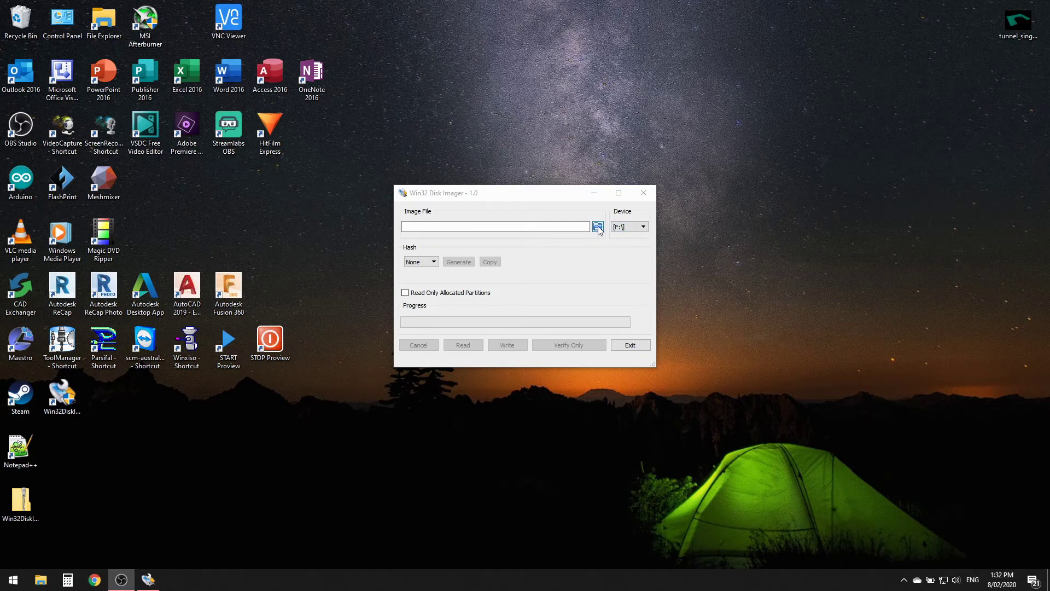
# Set the image file to D:\PI Sprog Backup 822020, correcting a mistyped digit.
pyautogui.click(599, 228)
pyautogui.write('Pi Sprog Backup 9')
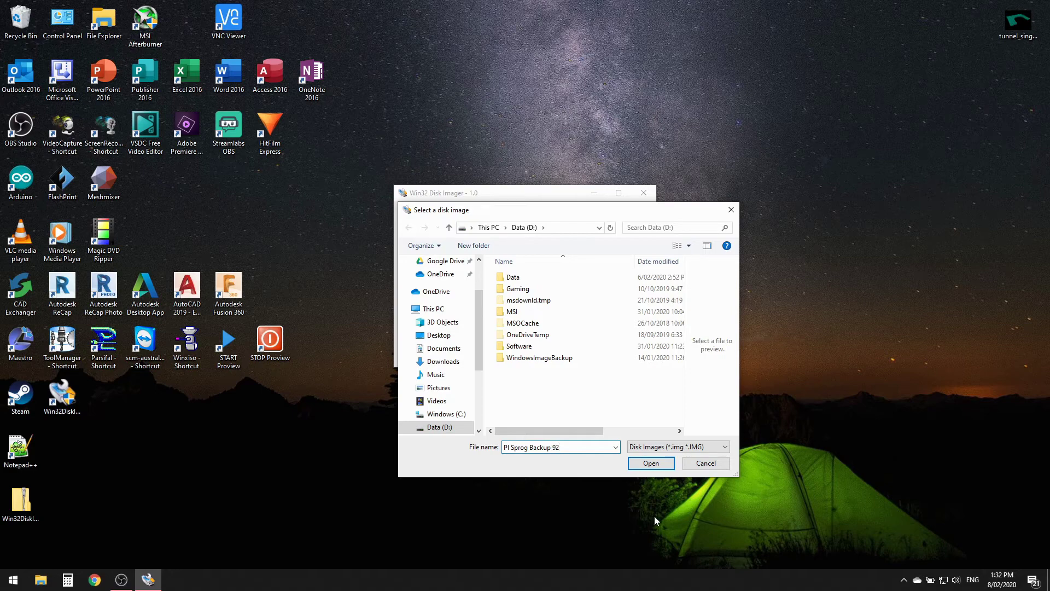
pyautogui.write('2020')
pyautogui.press('BackSpace')
pyautogui.write('8')
pyautogui.click(650, 463)
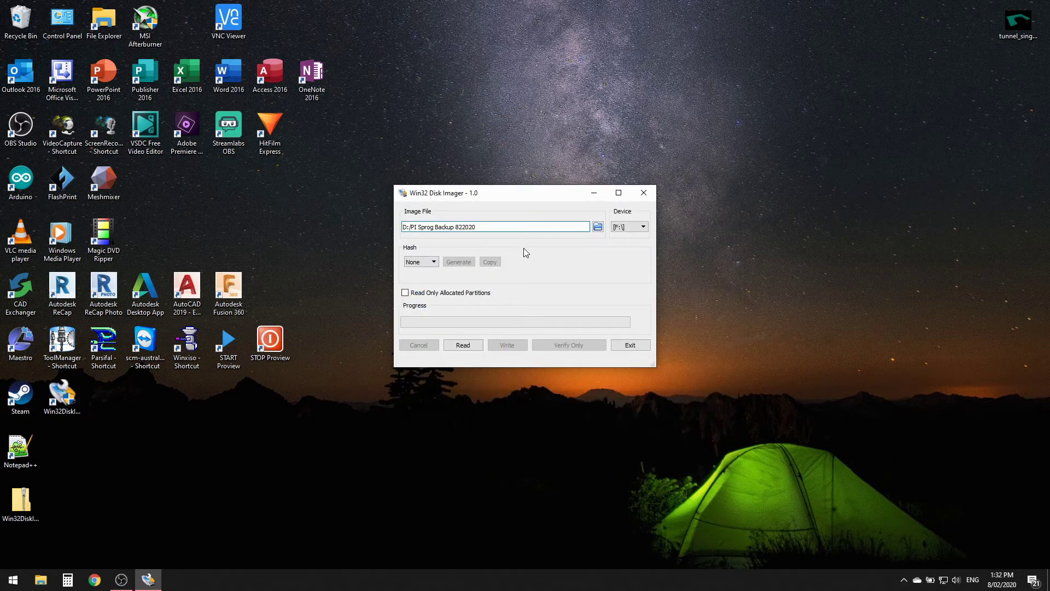
# Read the SD card on device F: into the image file until Read Successful appears.
pyautogui.click(631, 226)
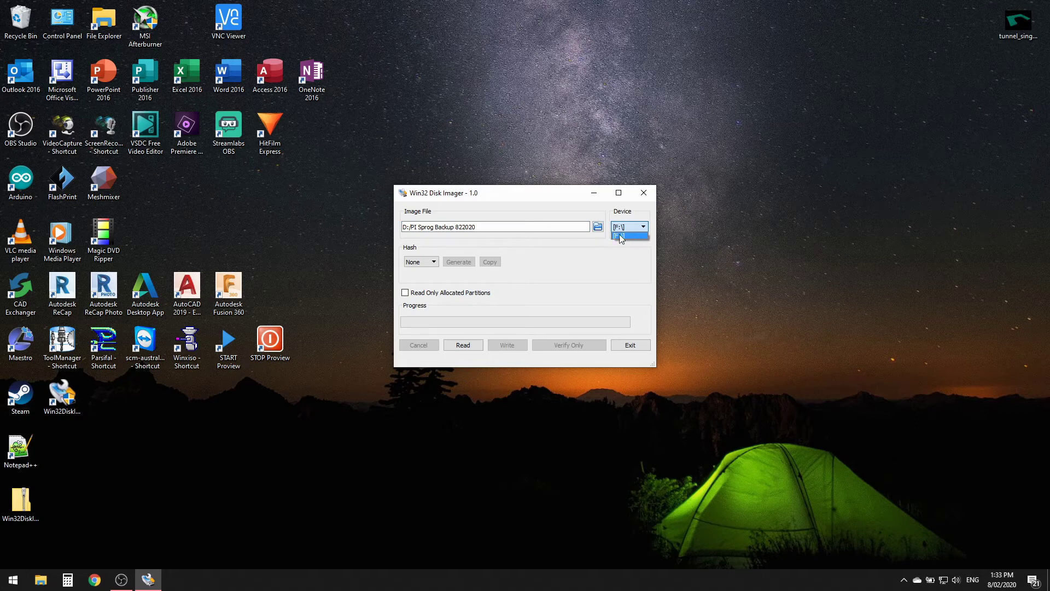
pyautogui.click(631, 236)
pyautogui.click(464, 346)
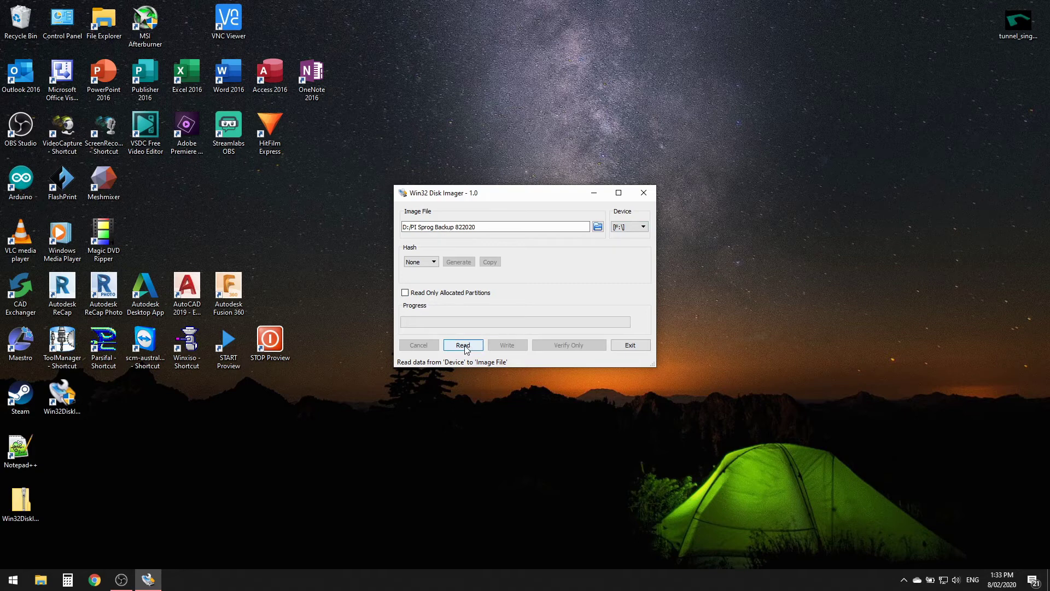
pyautogui.click(465, 345)
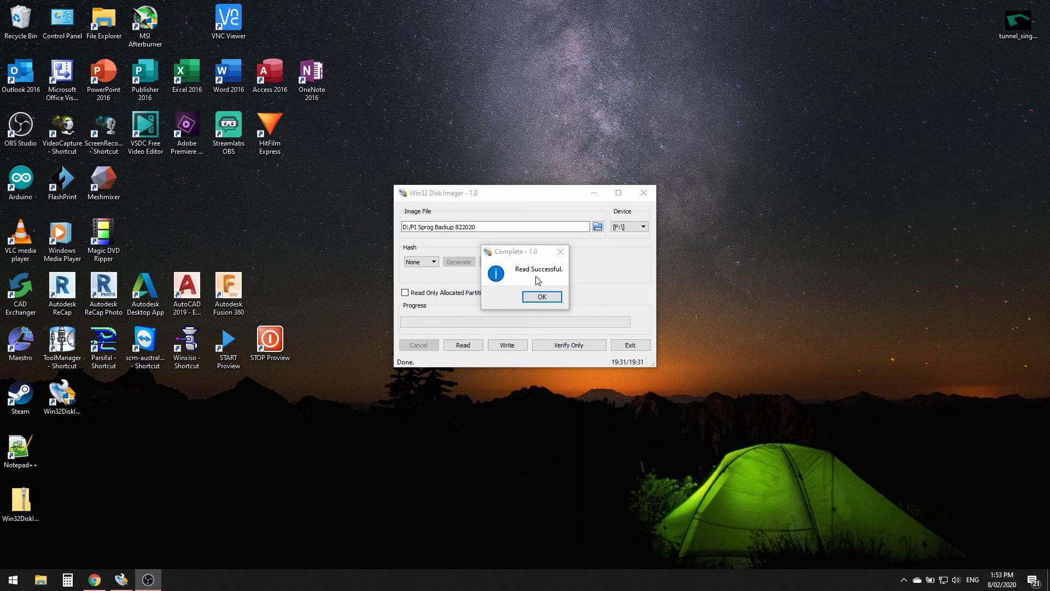
# Dismiss the success message and check PI Sprog Backup 822020 on Data (D:) is about 29.7 GB.
pyautogui.click(542, 297)
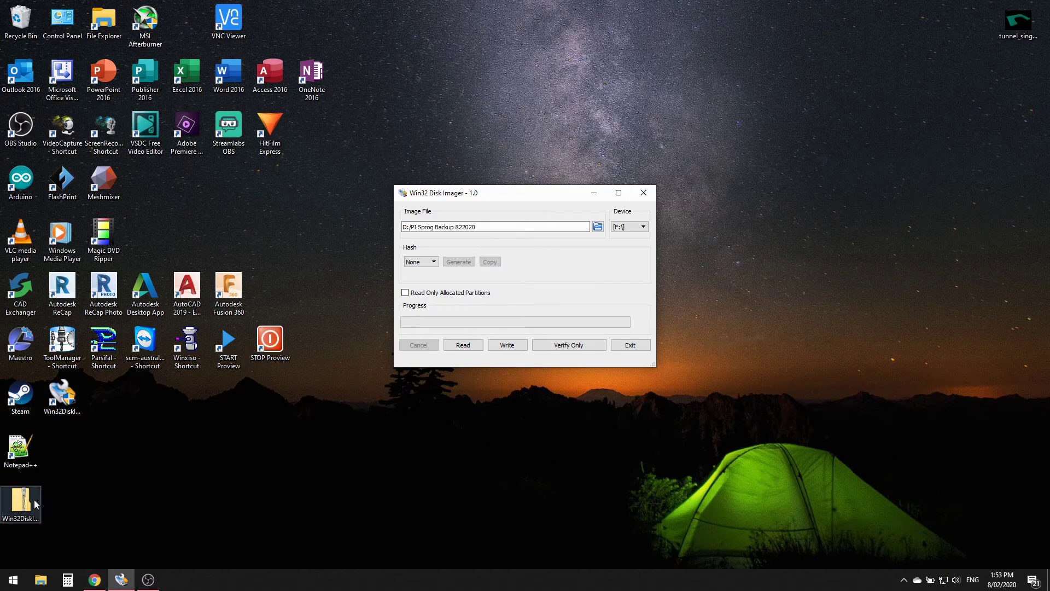
pyautogui.doubleClick(110, 23)
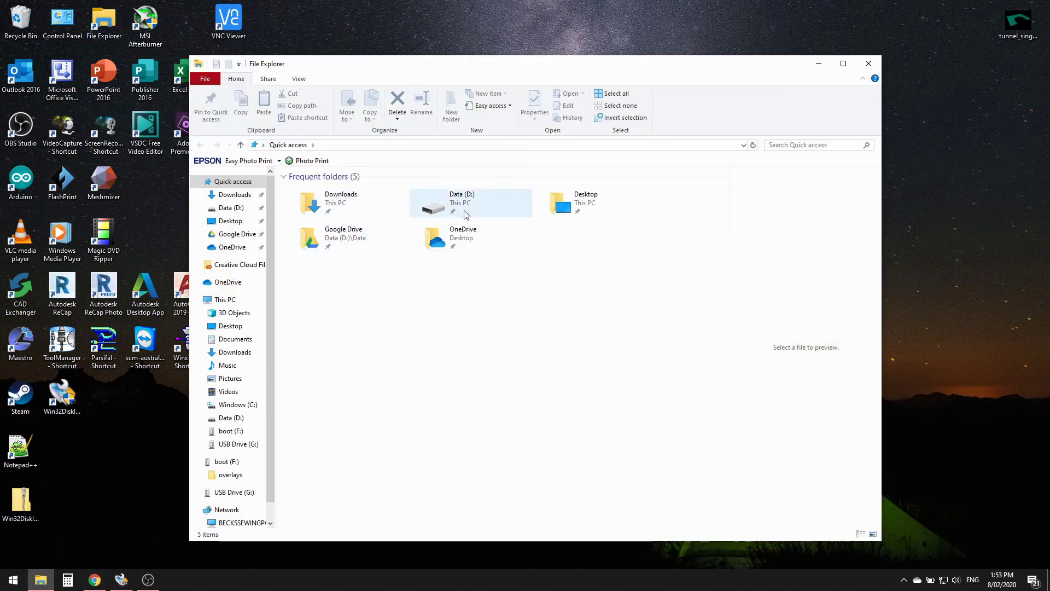
pyautogui.doubleClick(450, 205)
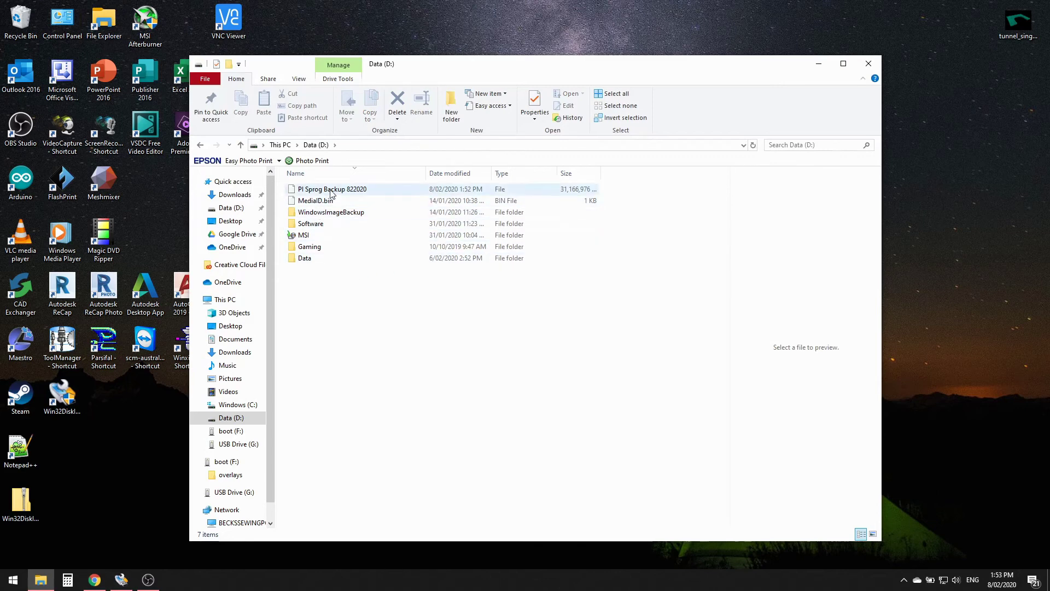
pyautogui.click(332, 191)
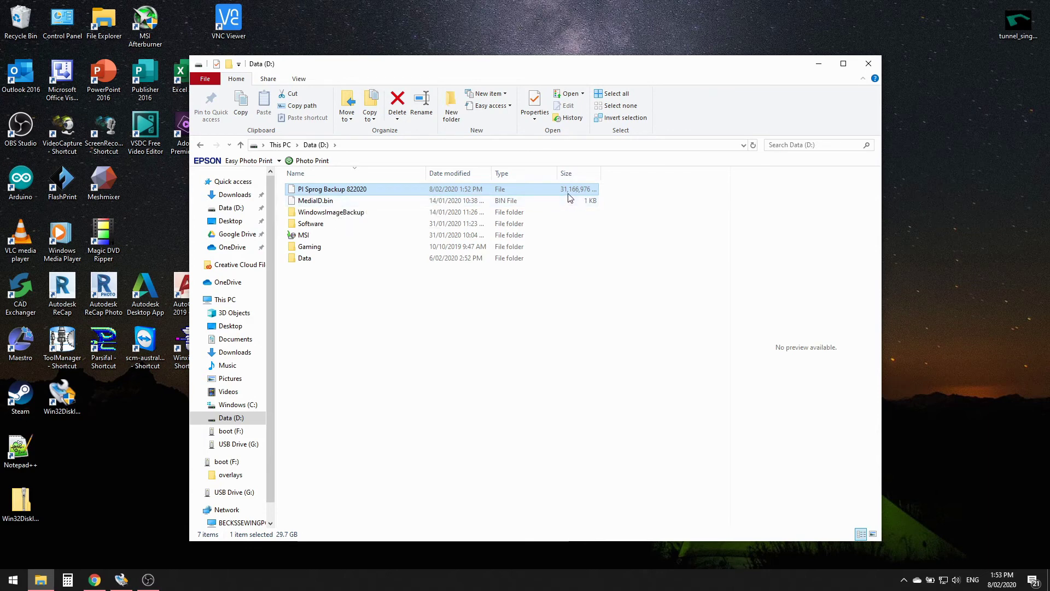
pyautogui.click(868, 63)
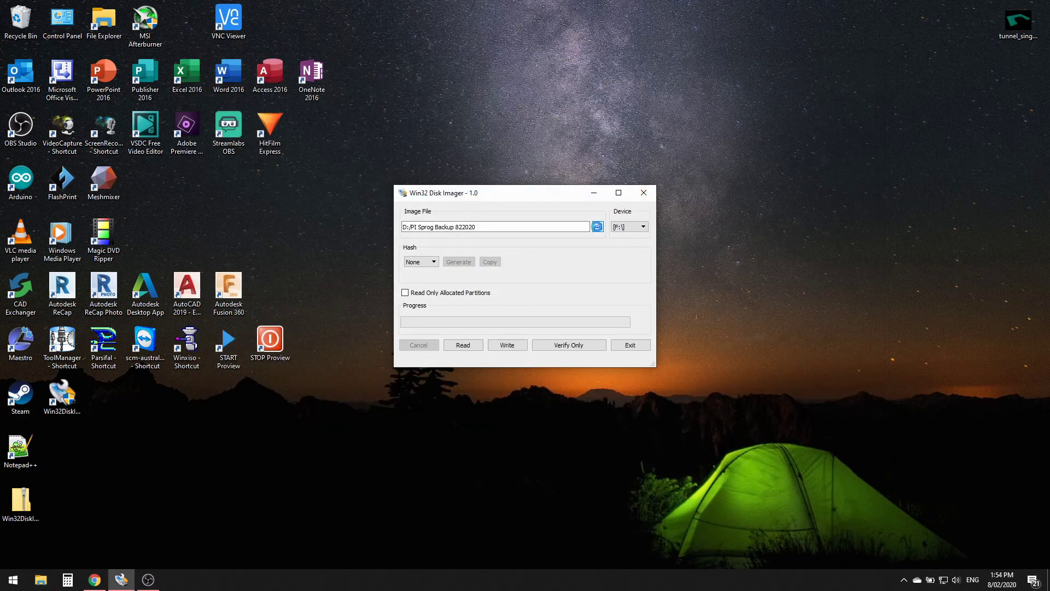
pyautogui.click(599, 227)
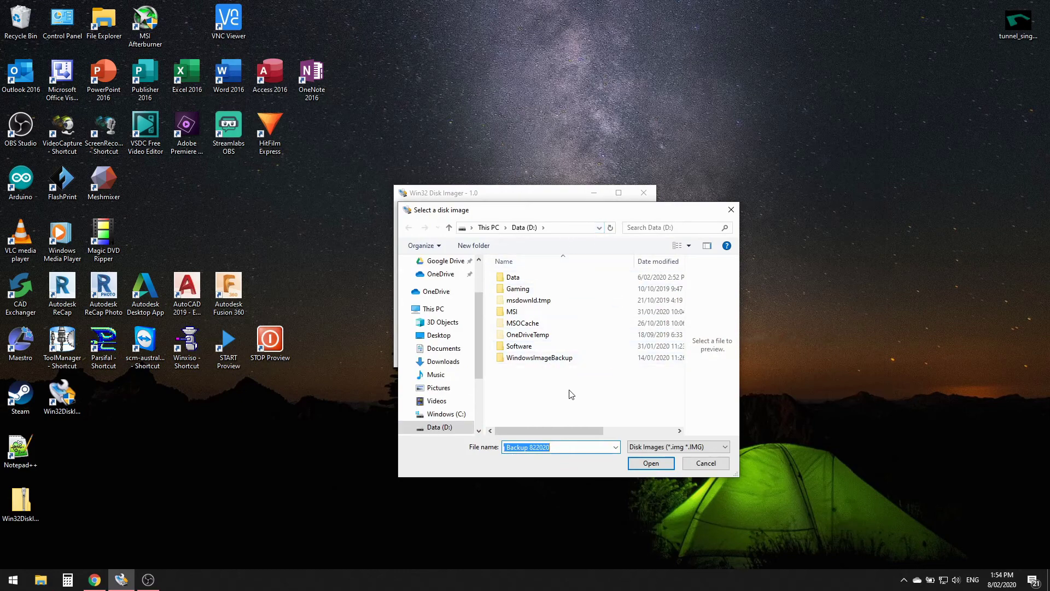
pyautogui.click(657, 448)
pyautogui.click(656, 464)
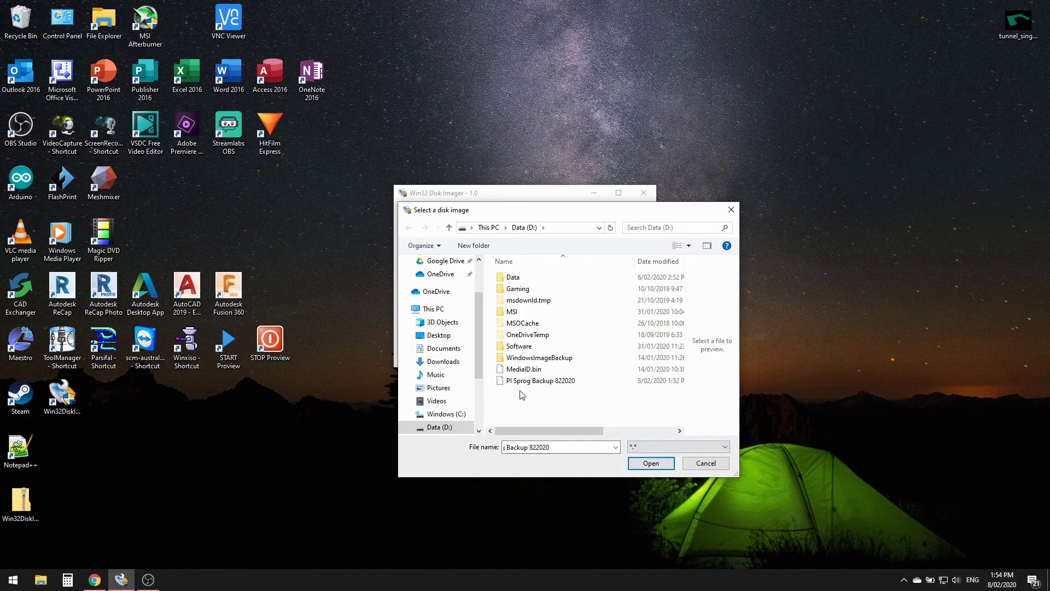
pyautogui.click(558, 383)
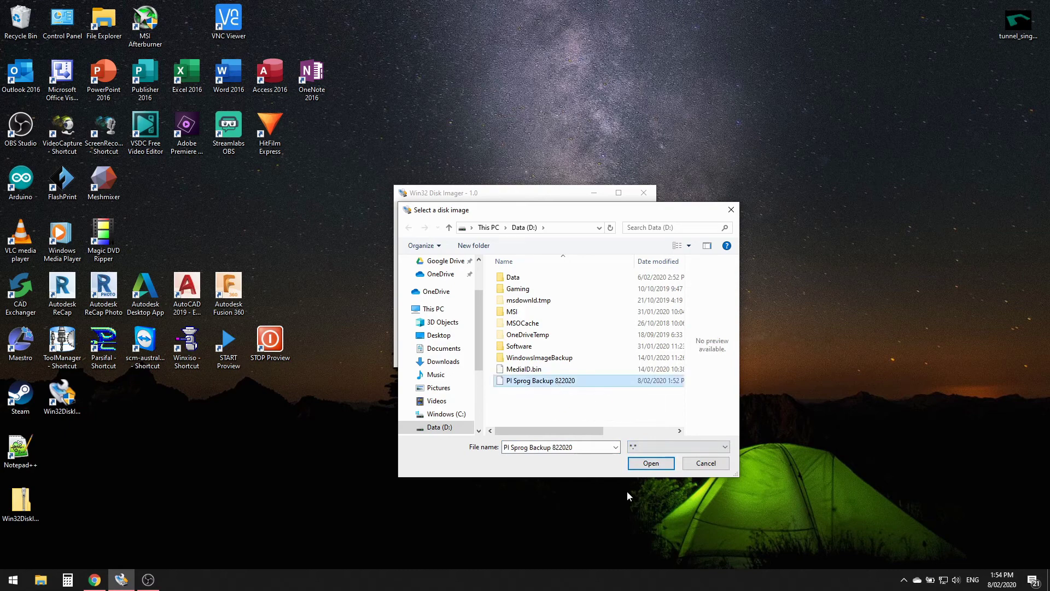
pyautogui.click(650, 463)
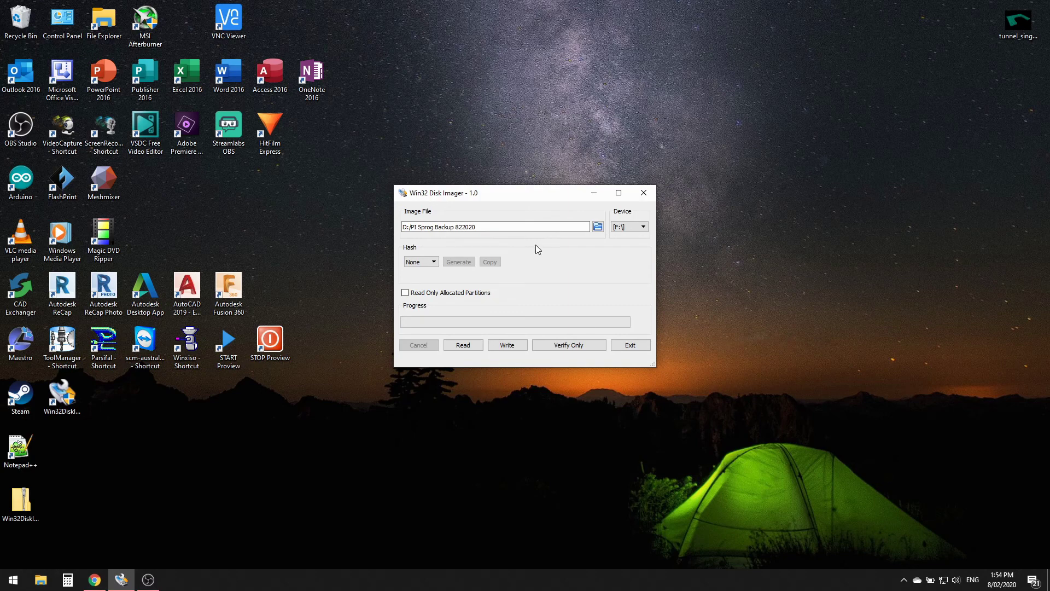